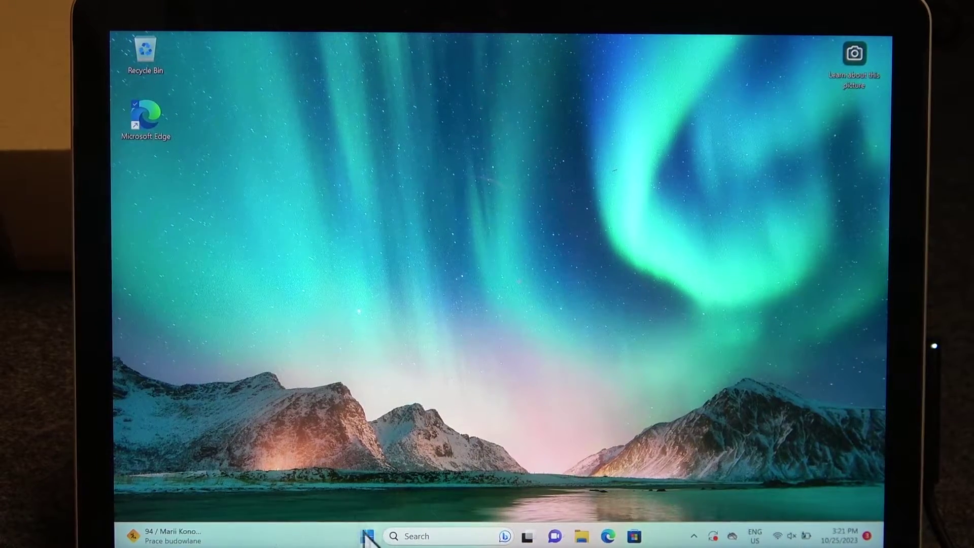
# Launch the Settings app from the Start menu
pyautogui.press('super')
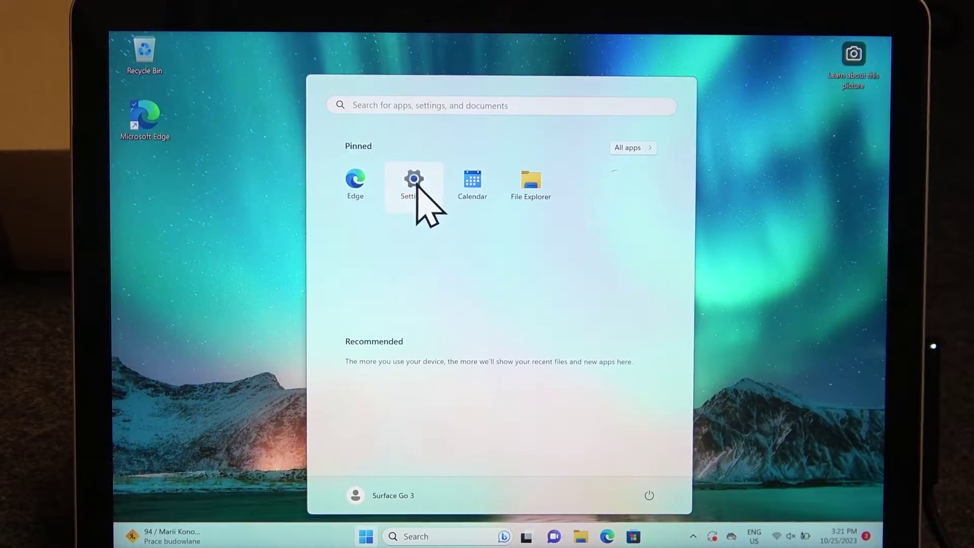
pyautogui.click(414, 183)
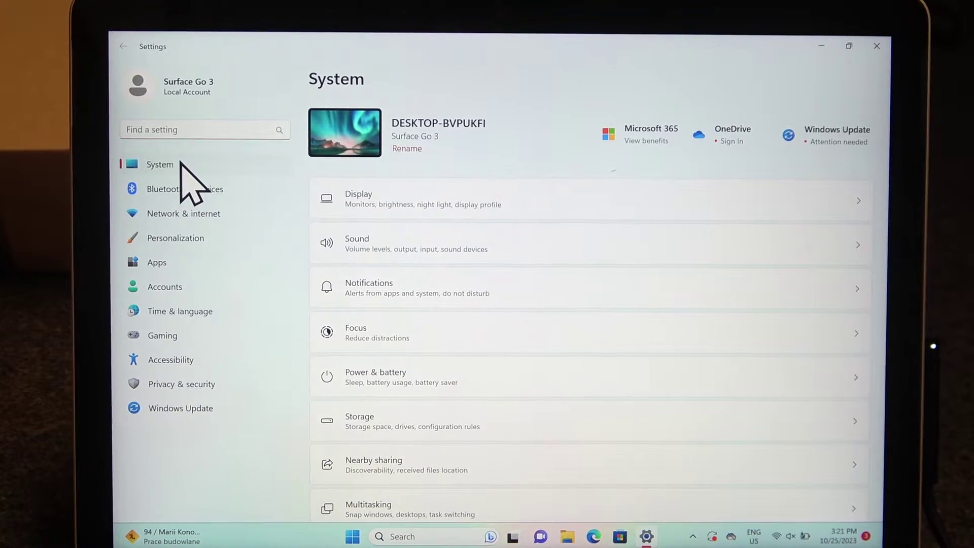
pyautogui.moveTo(886, 221)
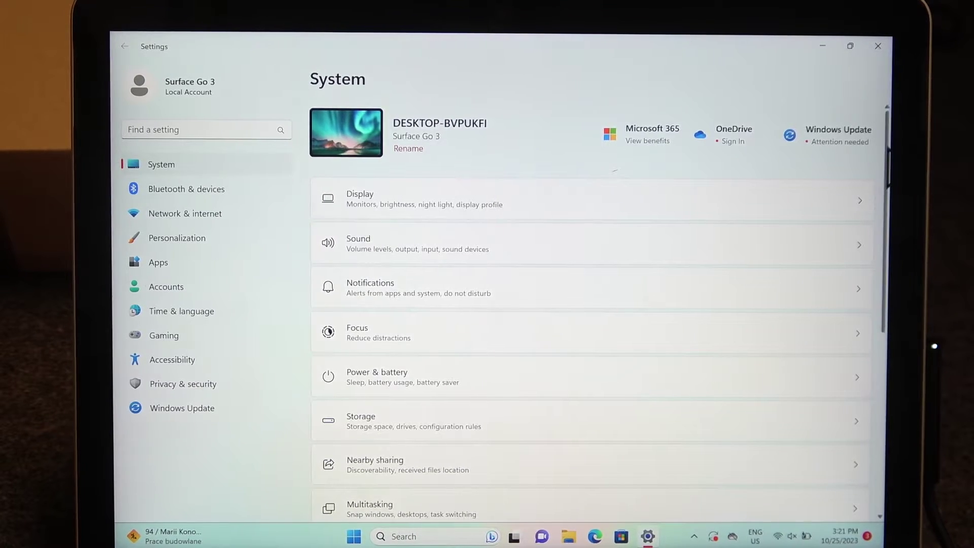
pyautogui.scroll(-4, 860, 266)
pyautogui.scroll(-2, 845, 320)
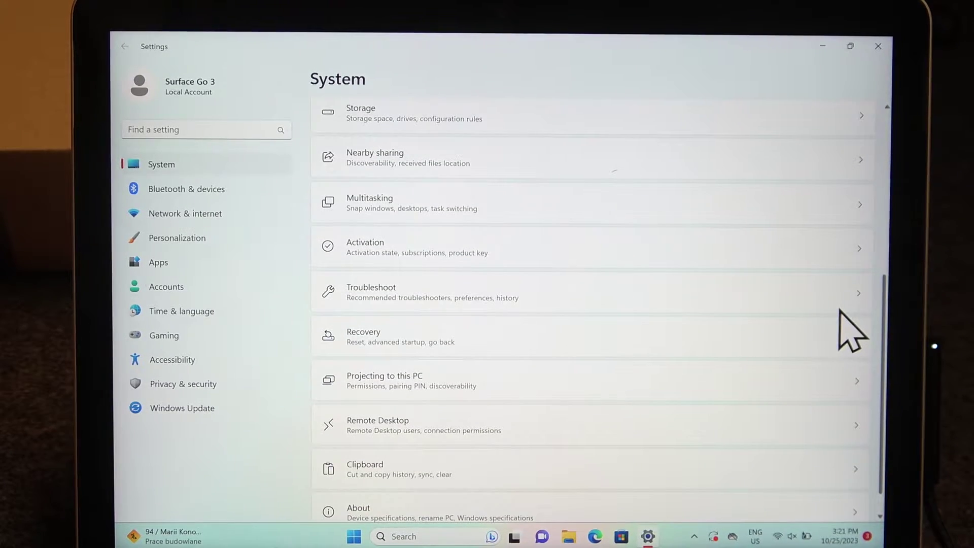
# Go to System > Recovery and start the Reset this PC wizard
pyautogui.click(614, 337)
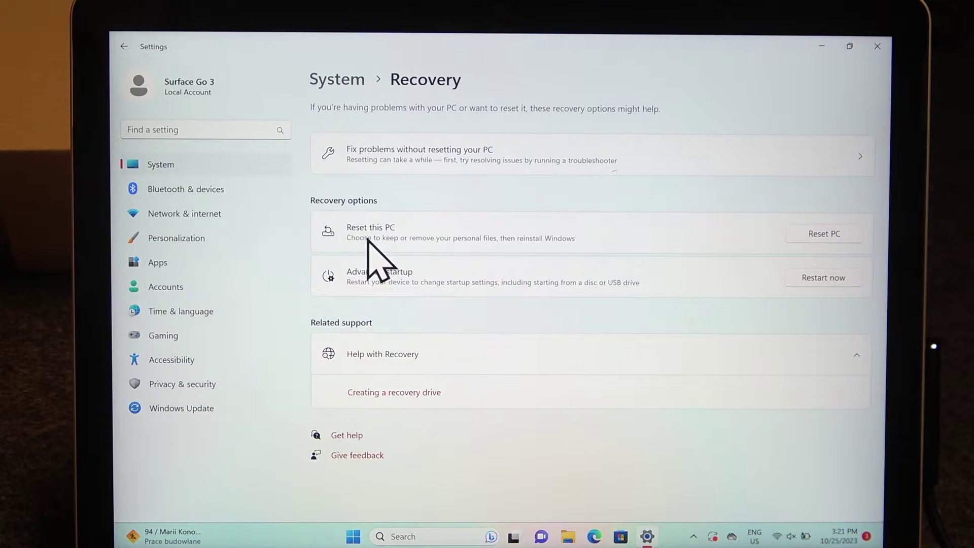
pyautogui.click(824, 234)
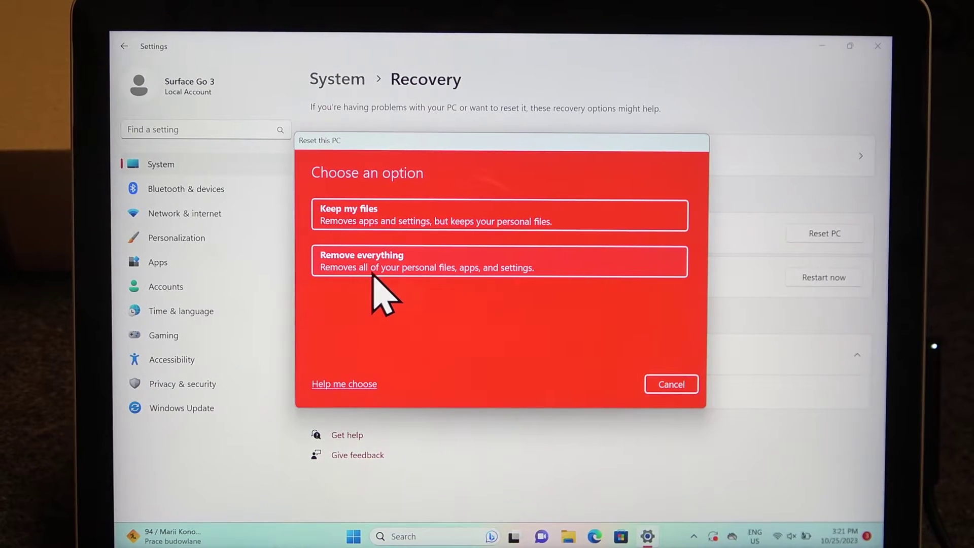
# Choose Remove everything and Local reinstall of Windows from this device
pyautogui.click(468, 271)
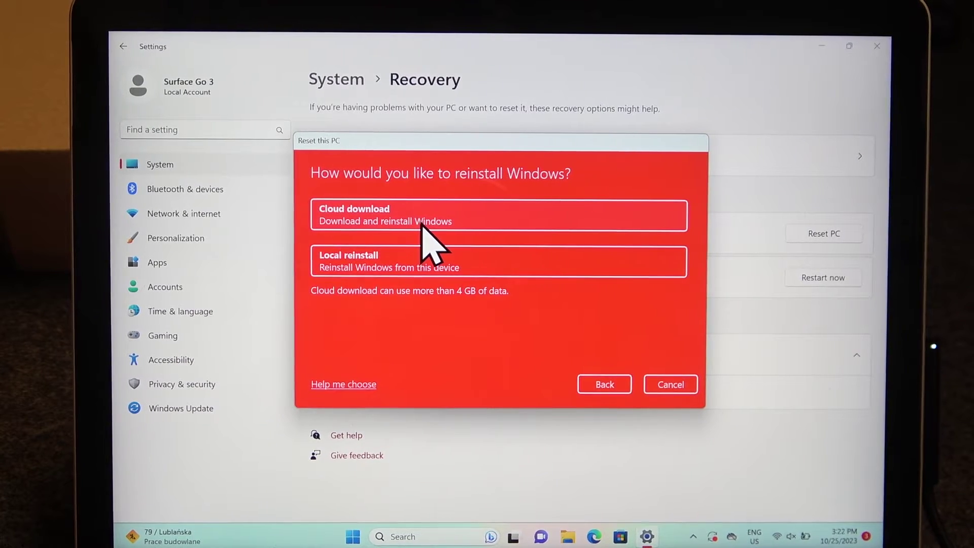
pyautogui.click(392, 261)
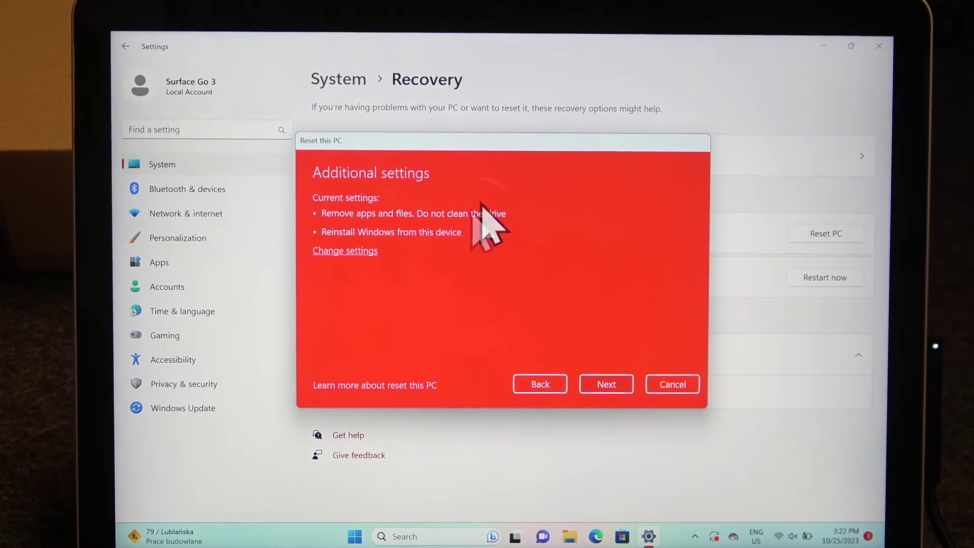
# Accept the additional settings and start the reset so the PC prepares to reset
pyautogui.click(606, 384)
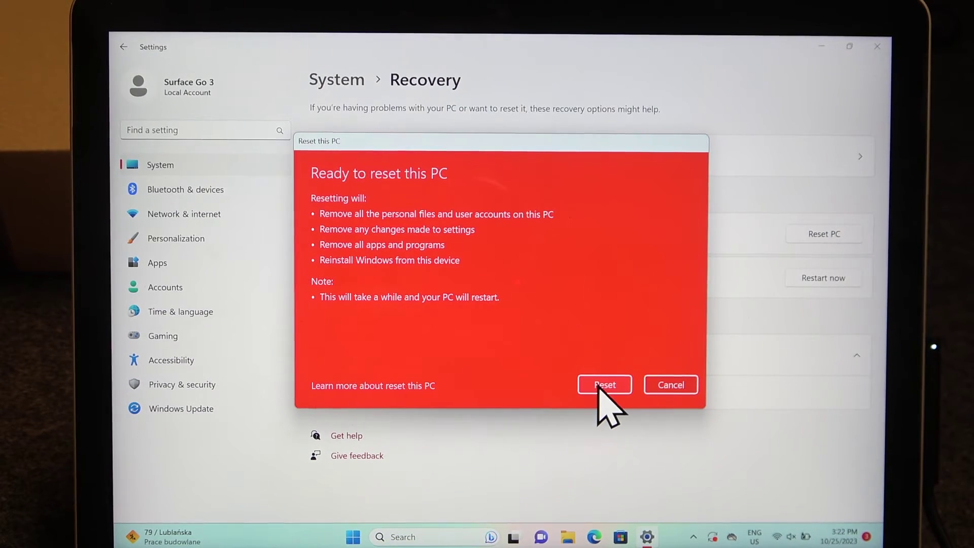
pyautogui.click(605, 386)
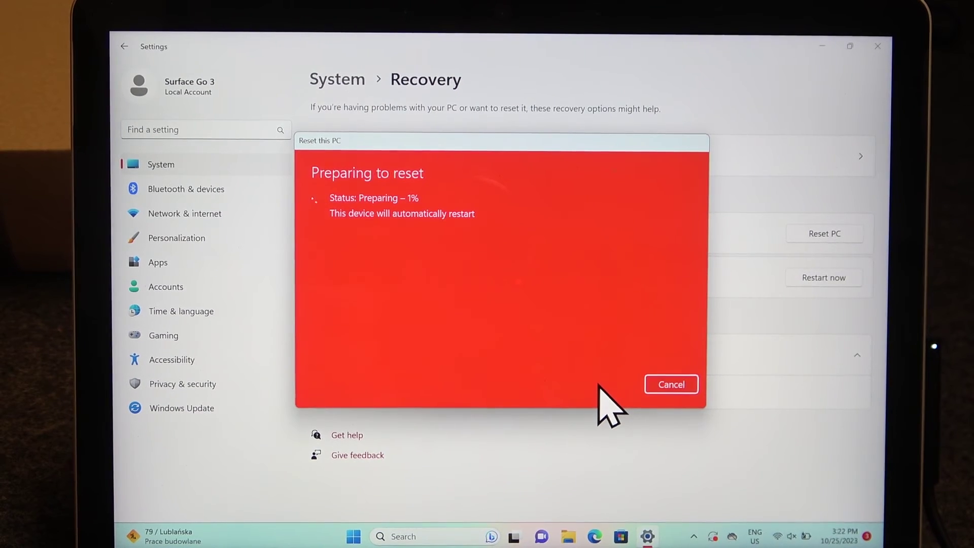